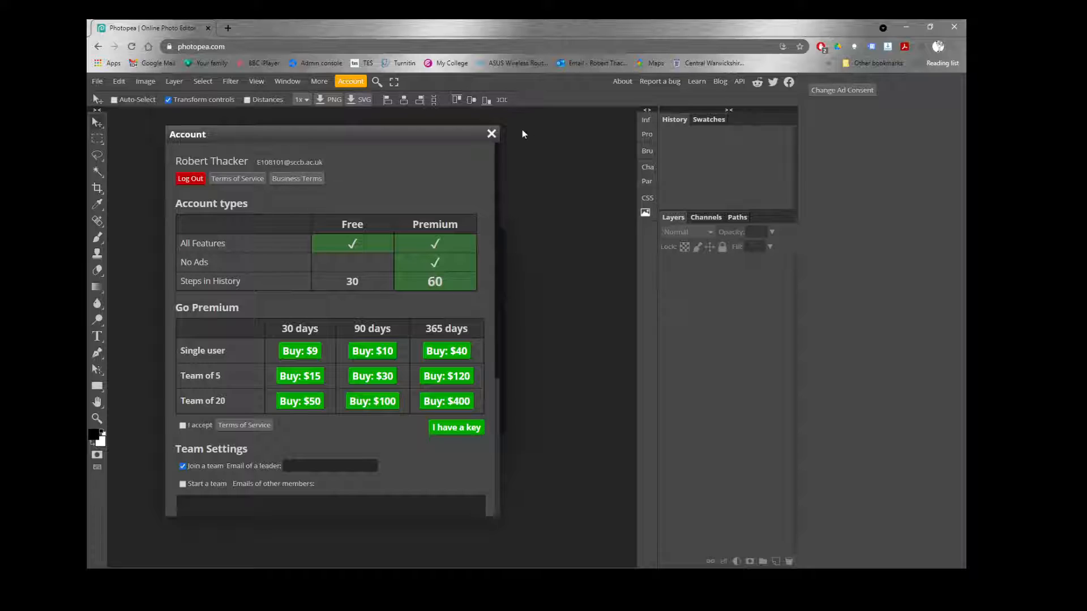
# - Close the account window and open the man-on-mountain image from the Images folder
pyautogui.click(492, 133)
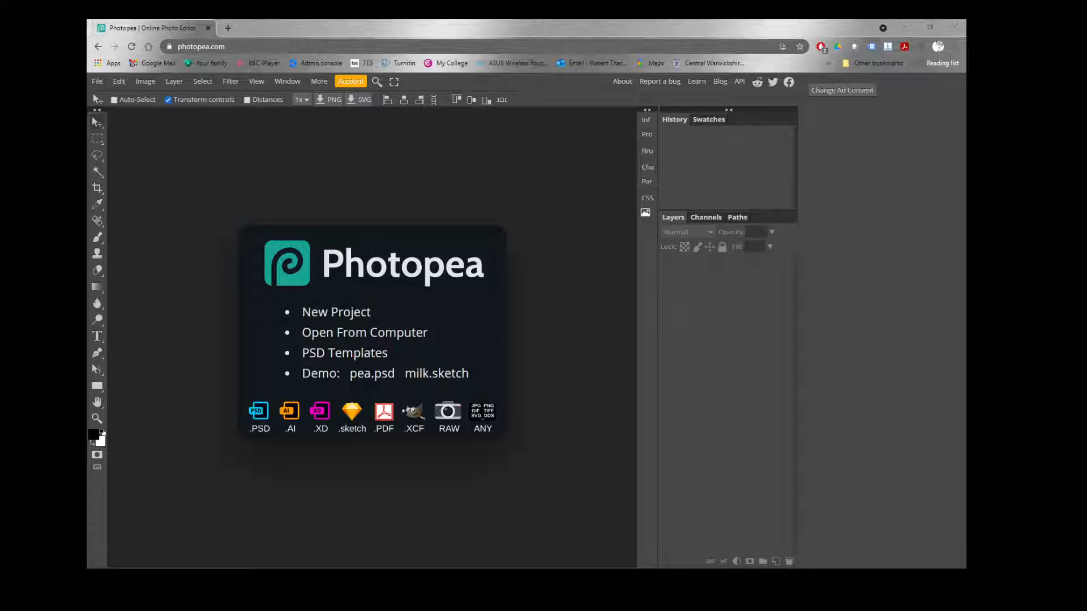
pyautogui.click(98, 82)
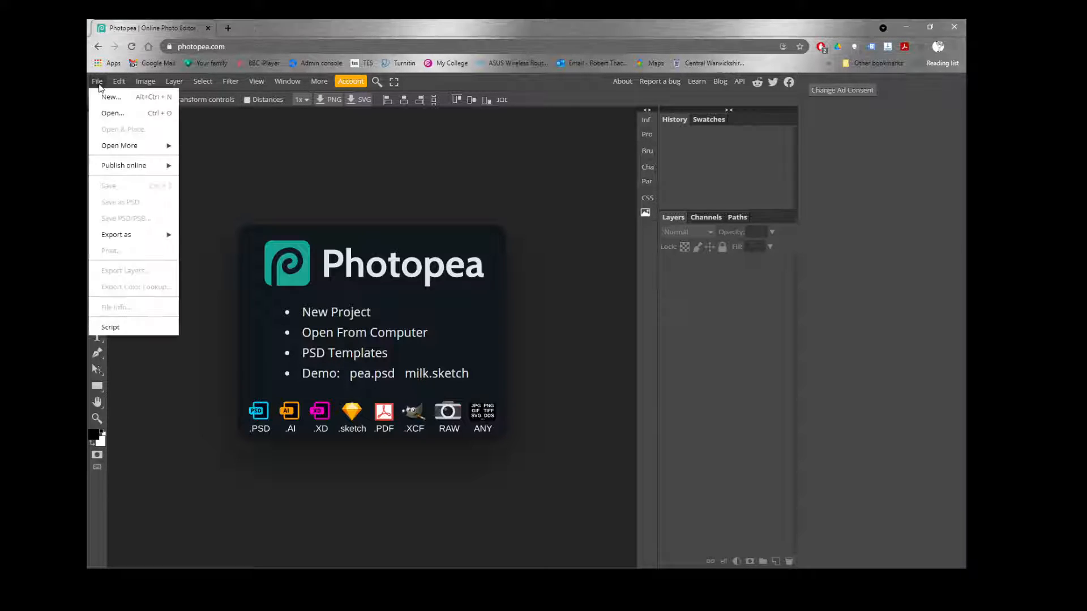
pyautogui.click(102, 115)
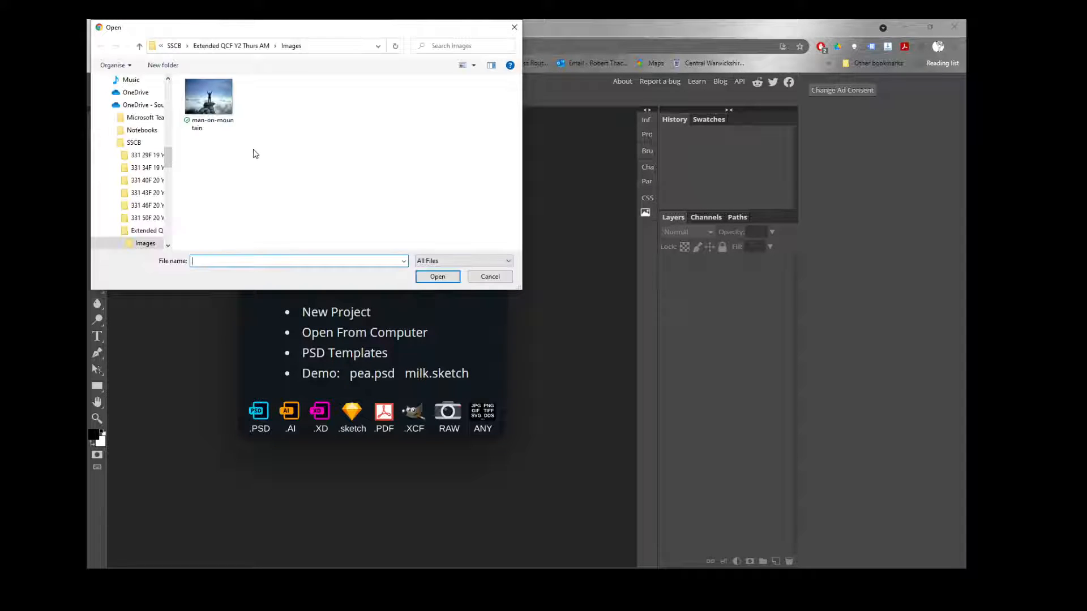
pyautogui.click(208, 99)
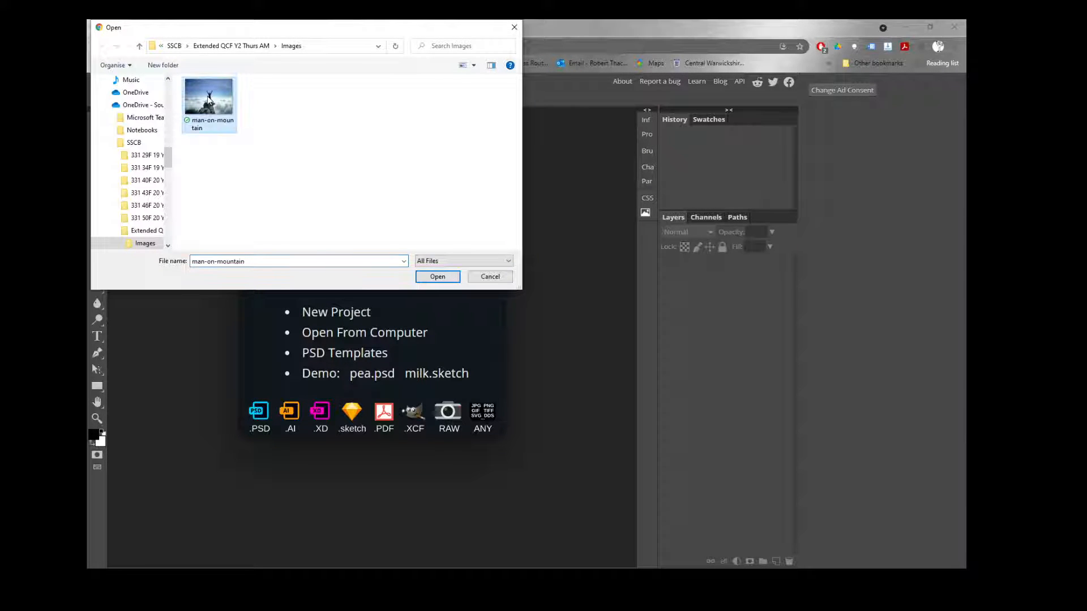
pyautogui.click(437, 276)
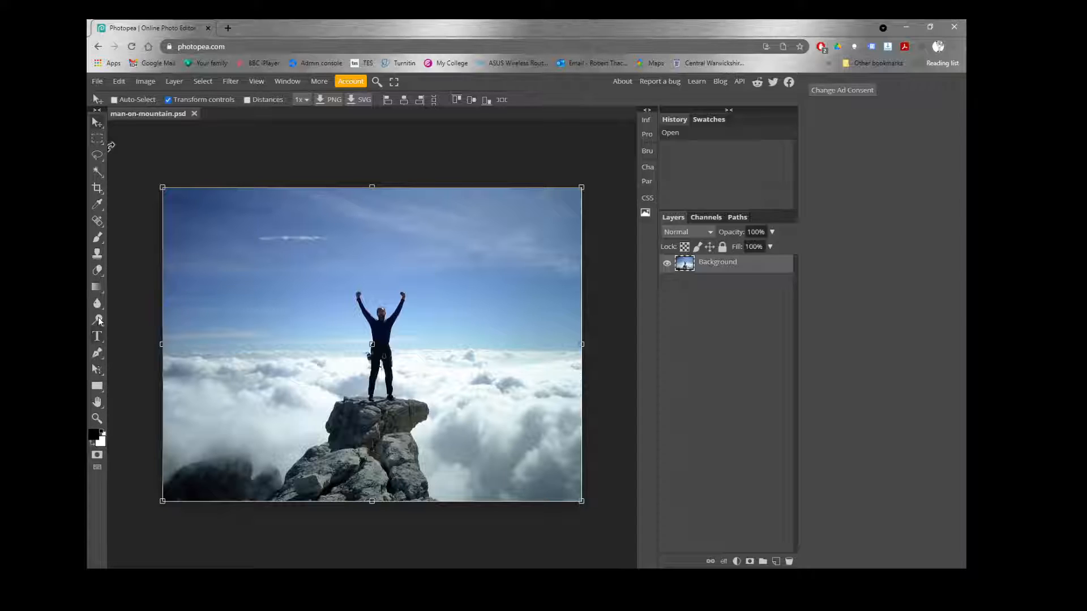
# - Try erasing one of the man's raised arms with the Eraser tool, and undo the stroke
pyautogui.click(98, 222)
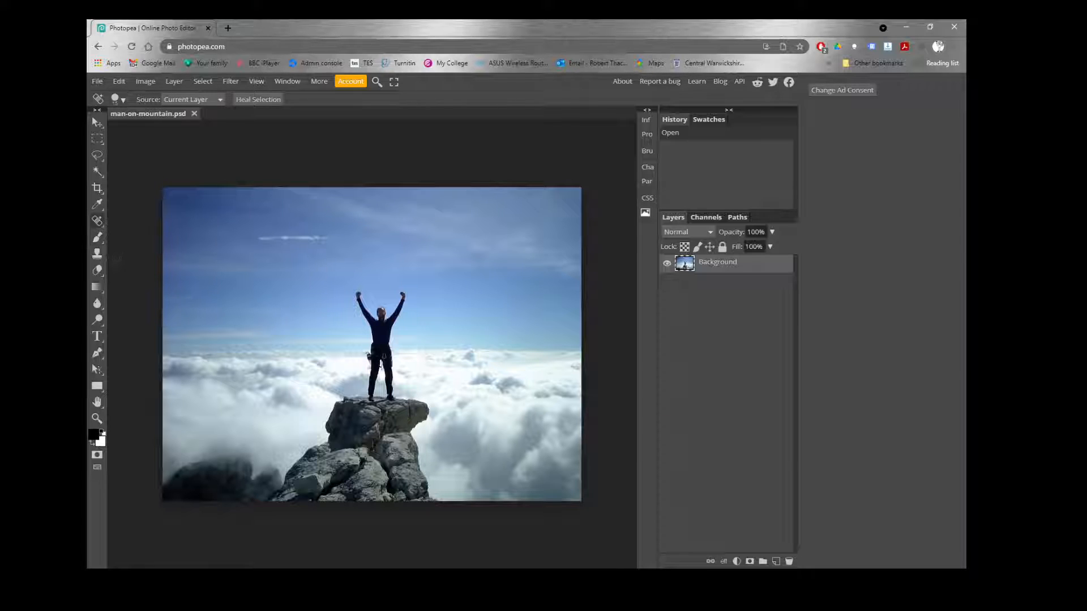
pyautogui.click(100, 271)
pyautogui.moveTo(358, 288); pyautogui.dragTo(361, 312)
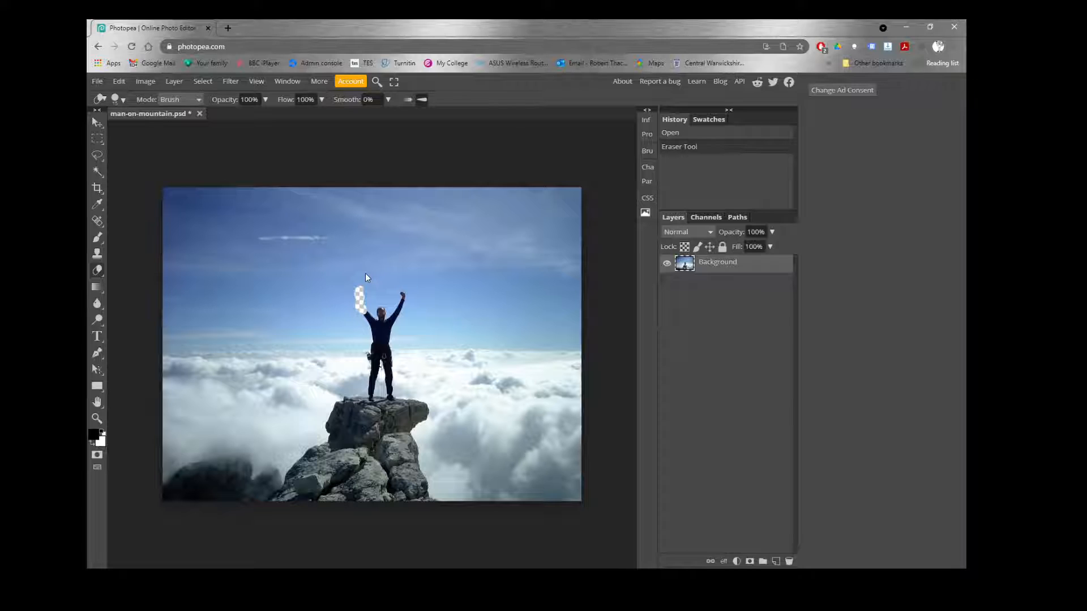
pyautogui.hotkey('ctrl', 'z')
# - Try to remove the man standing on the rock with the Spot Healing Brush
pyautogui.click(99, 223)
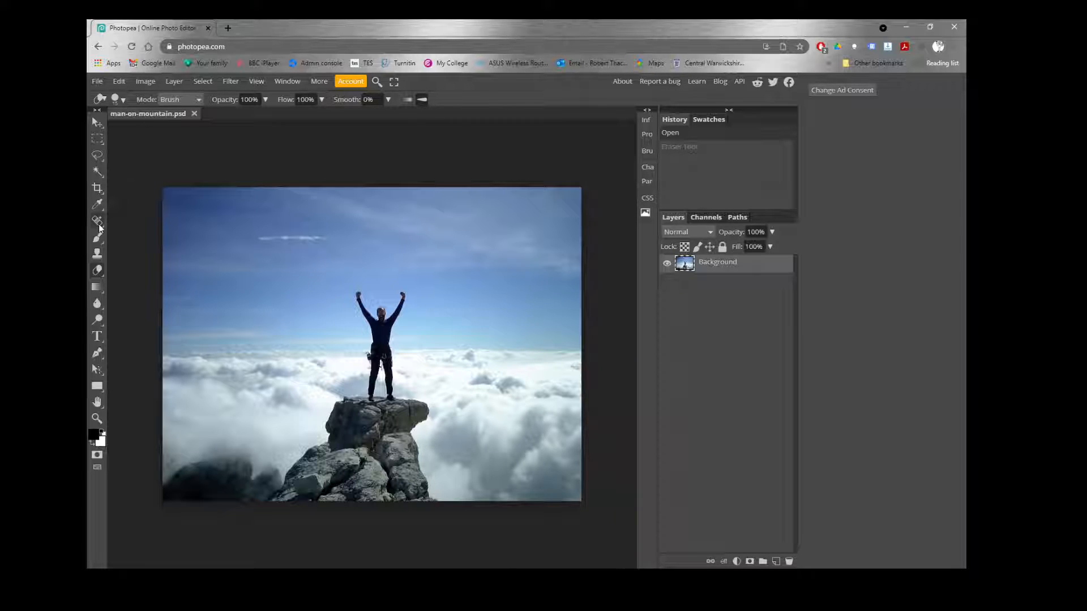
pyautogui.click(122, 101)
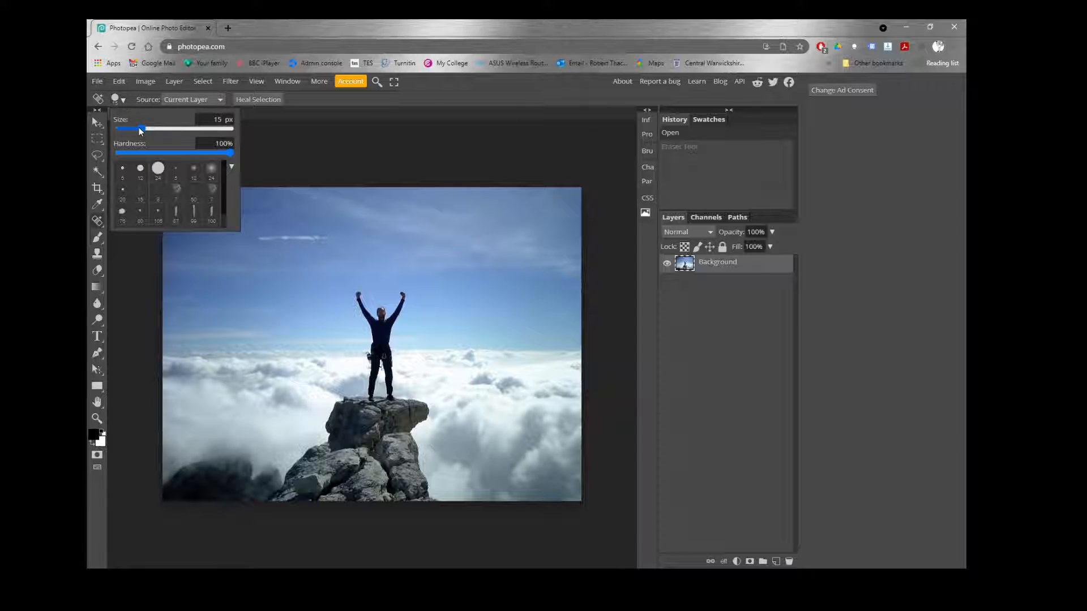
pyautogui.click(363, 291)
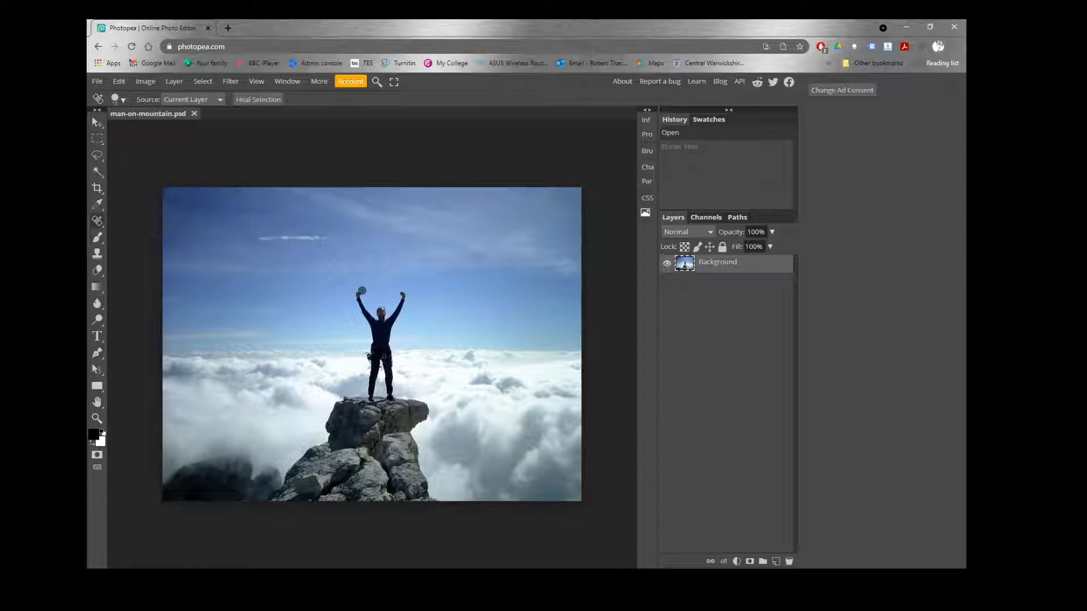
pyautogui.moveTo(361, 291)
pyautogui.mouseDown()
pyautogui.moveTo(411, 289)
pyautogui.moveTo(398, 291)
pyautogui.moveTo(414, 300)
pyautogui.moveTo(398, 301)
pyautogui.moveTo(409, 311)
pyautogui.moveTo(389, 311)
pyautogui.moveTo(401, 319)
pyautogui.moveTo(367, 313)
pyautogui.moveTo(397, 324)
pyautogui.moveTo(368, 326)
pyautogui.moveTo(397, 329)
pyautogui.moveTo(367, 330)
pyautogui.moveTo(398, 333)
pyautogui.moveTo(431, 281)
pyautogui.moveTo(432, 255)
pyautogui.moveTo(392, 313)
pyautogui.moveTo(411, 316)
pyautogui.moveTo(363, 325)
pyautogui.moveTo(412, 332)
pyautogui.mouseUp()
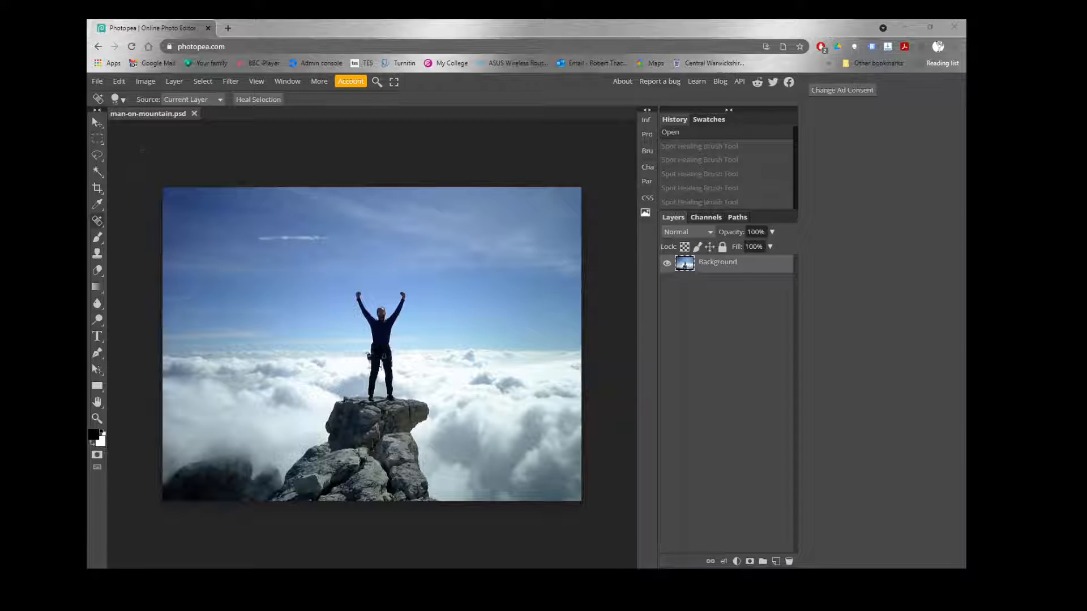
# - Clone the man onto the clouds to the right of the rock and clean up the copy's edges with the Spot Healing Brush
pyautogui.click(97, 254)
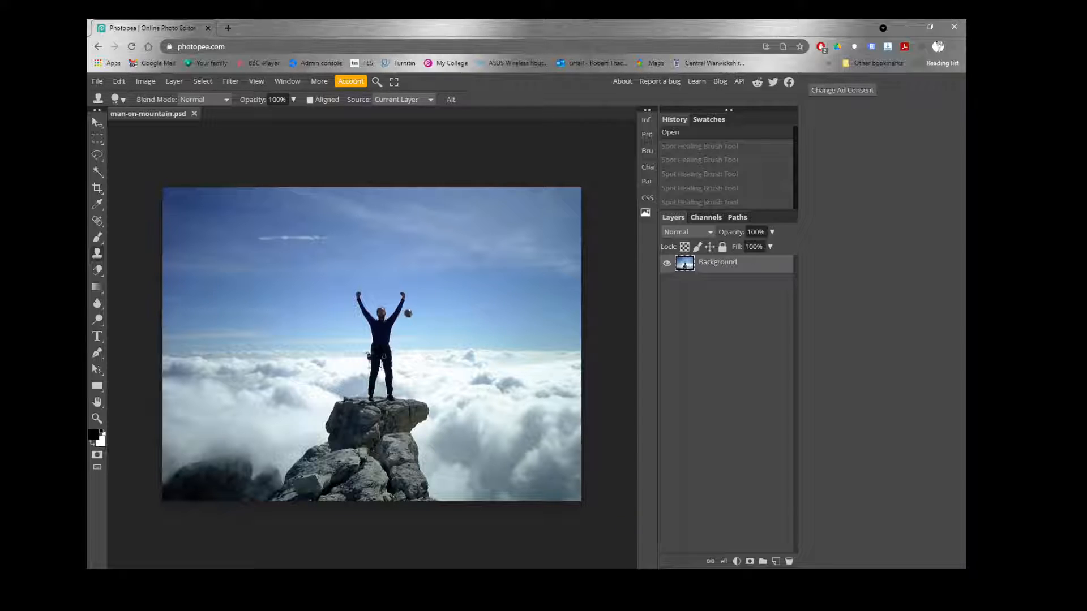
pyautogui.moveTo(486, 316)
pyautogui.mouseDown()
pyautogui.moveTo(462, 314)
pyautogui.moveTo(455, 295)
pyautogui.moveTo(471, 324)
pyautogui.moveTo(489, 326)
pyautogui.moveTo(513, 293)
pyautogui.moveTo(485, 335)
pyautogui.moveTo(451, 298)
pyautogui.moveTo(494, 337)
pyautogui.moveTo(476, 341)
pyautogui.moveTo(504, 341)
pyautogui.moveTo(468, 343)
pyautogui.moveTo(496, 353)
pyautogui.moveTo(473, 356)
pyautogui.moveTo(504, 371)
pyautogui.moveTo(477, 378)
pyautogui.moveTo(470, 405)
pyautogui.moveTo(487, 378)
pyautogui.moveTo(498, 394)
pyautogui.moveTo(502, 377)
pyautogui.moveTo(502, 406)
pyautogui.mouseUp()
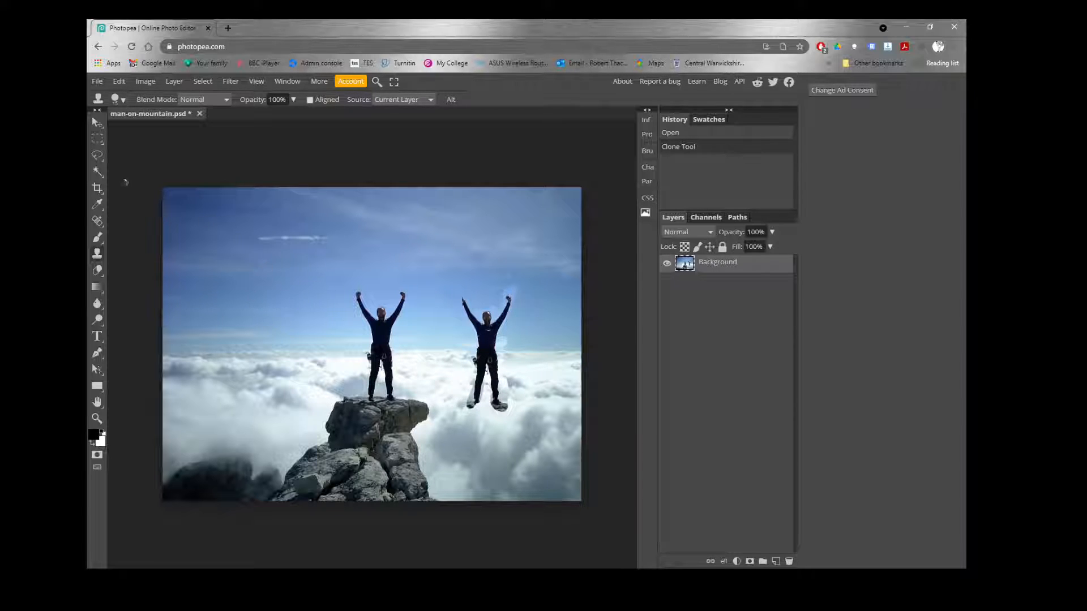
pyautogui.click(99, 224)
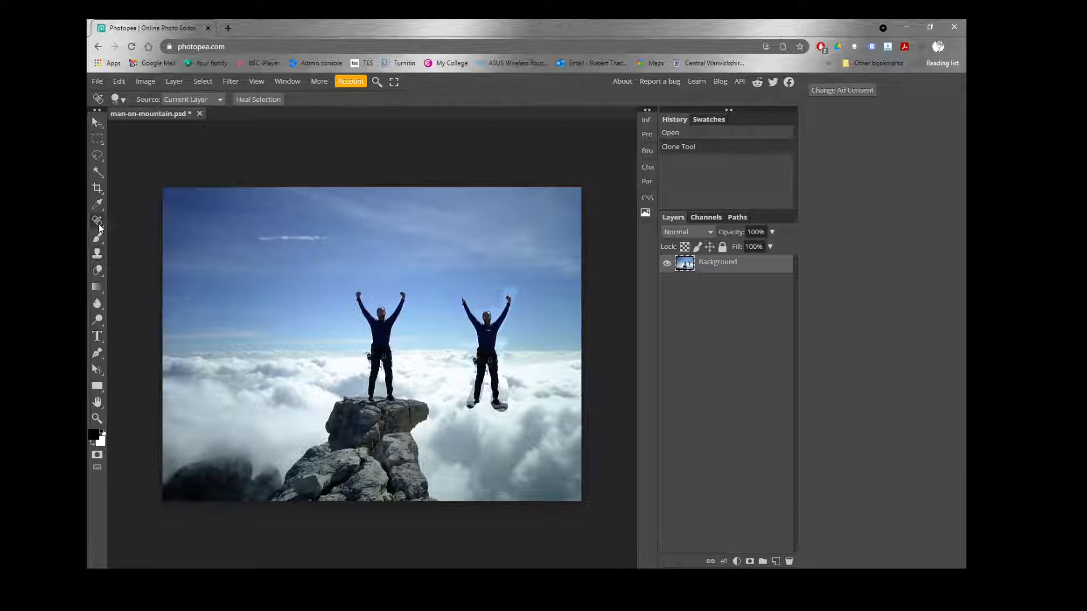
pyautogui.moveTo(513, 280)
pyautogui.mouseDown()
pyautogui.moveTo(522, 299)
pyautogui.moveTo(501, 289)
pyautogui.moveTo(516, 296)
pyautogui.moveTo(476, 309)
pyautogui.moveTo(504, 335)
pyautogui.moveTo(506, 360)
pyautogui.moveTo(460, 349)
pyautogui.moveTo(478, 410)
pyautogui.moveTo(489, 377)
pyautogui.mouseUp()
pyautogui.moveTo(500, 414)
pyautogui.mouseDown()
pyautogui.moveTo(504, 377)
pyautogui.moveTo(496, 407)
pyautogui.mouseUp()
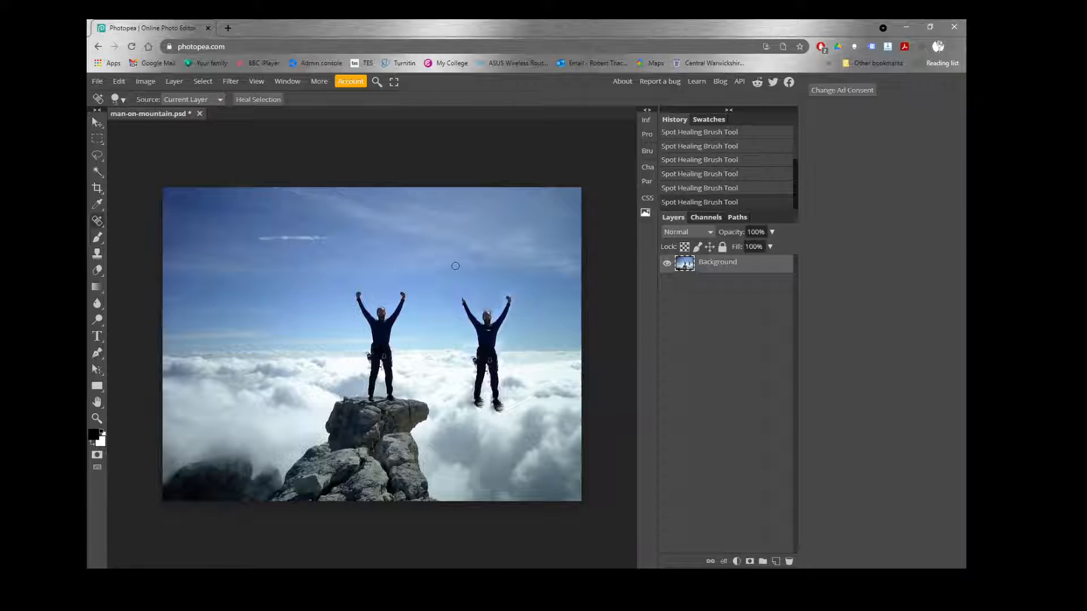
pyautogui.moveTo(449, 287)
pyautogui.mouseDown()
pyautogui.moveTo(446, 311)
pyautogui.moveTo(453, 302)
pyautogui.mouseUp()
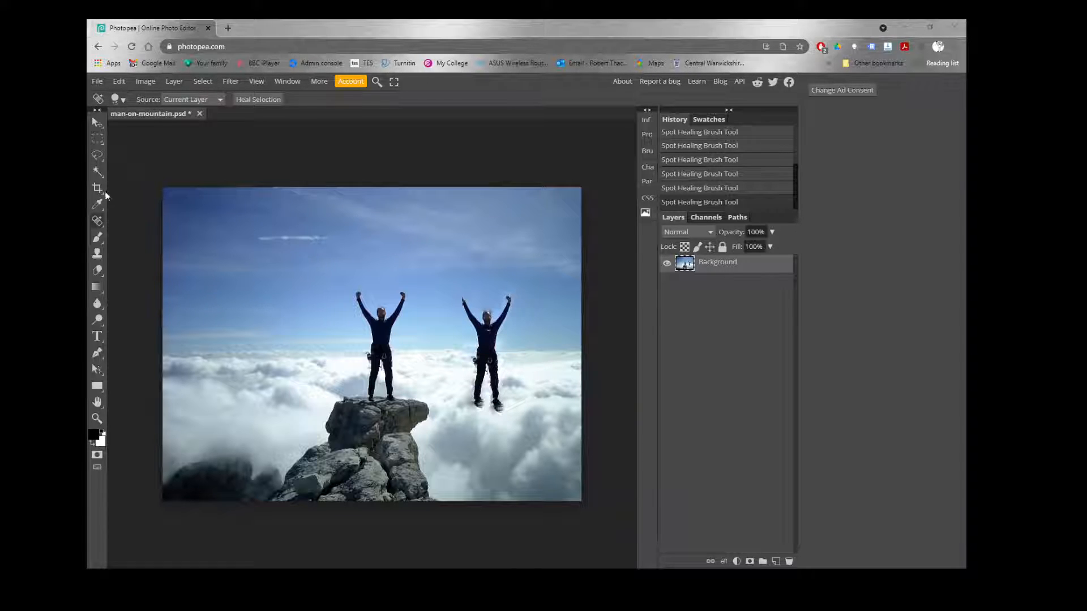
# - Apply Liquify with a size 20 brush, stretching the hands of the man on the rock upward and bloating both men's heads
pyautogui.click(233, 81)
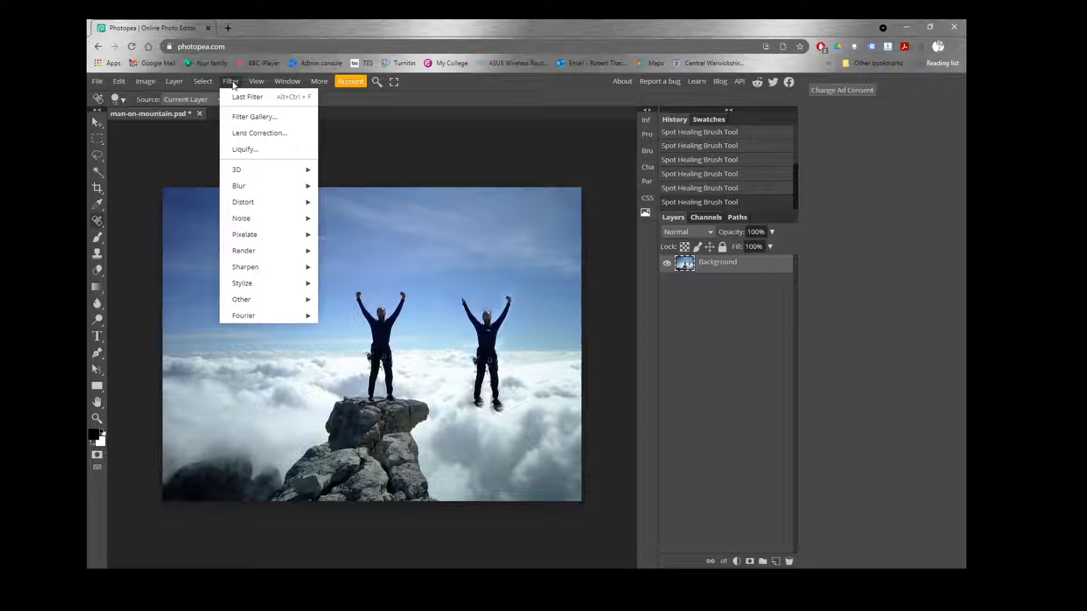
pyautogui.click(245, 149)
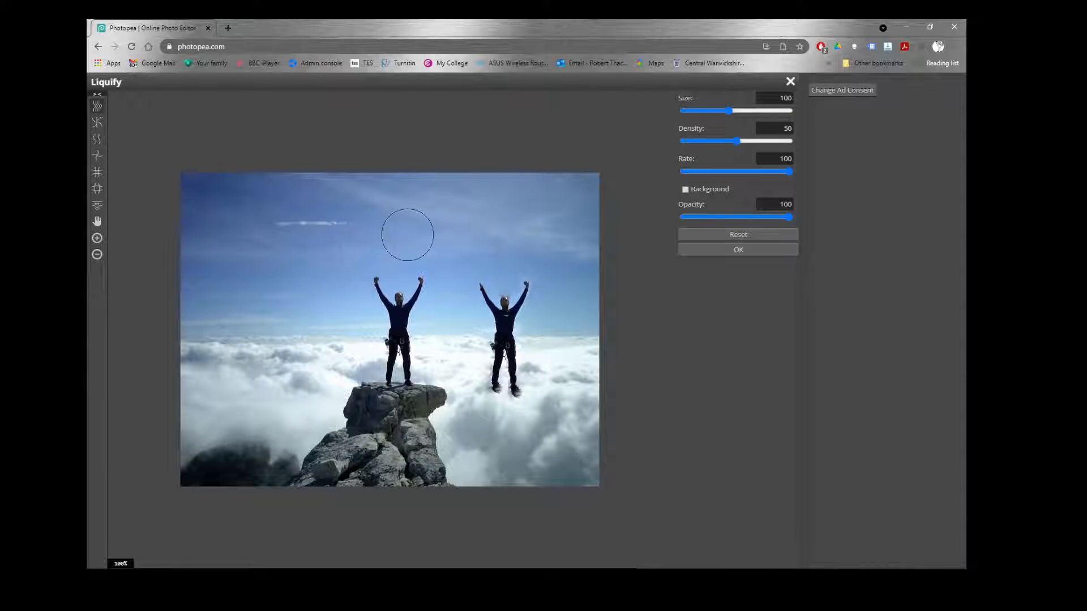
pyautogui.press('[')
pyautogui.press('[')
pyautogui.press('[')
pyautogui.press('[')
pyautogui.press('[')
pyautogui.press('[')
pyautogui.press(']')
pyautogui.press(']')
pyautogui.press(']')
pyautogui.press(']')
pyautogui.press(']')
pyautogui.press(']')
pyautogui.press(']')
pyautogui.press(']')
pyautogui.press(']')
pyautogui.press('[')
pyautogui.press('[')
pyautogui.press('[')
pyautogui.press('[')
pyautogui.press('[')
pyautogui.press('[')
pyautogui.press('[')
pyautogui.press('[')
pyautogui.press('[')
pyautogui.press('[')
pyautogui.press('[')
pyautogui.press('[')
pyautogui.moveTo(376, 279); pyautogui.dragTo(369, 258)
pyautogui.moveTo(419, 284)
pyautogui.mouseDown()
pyautogui.moveTo(429, 254)
pyautogui.moveTo(395, 291)
pyautogui.mouseUp()
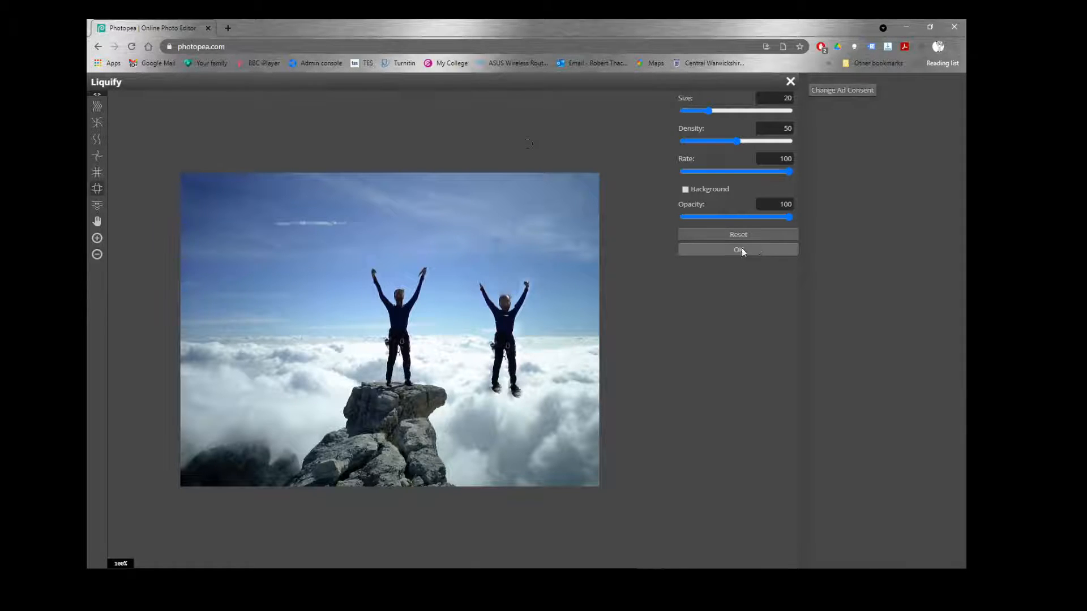
pyautogui.click(726, 251)
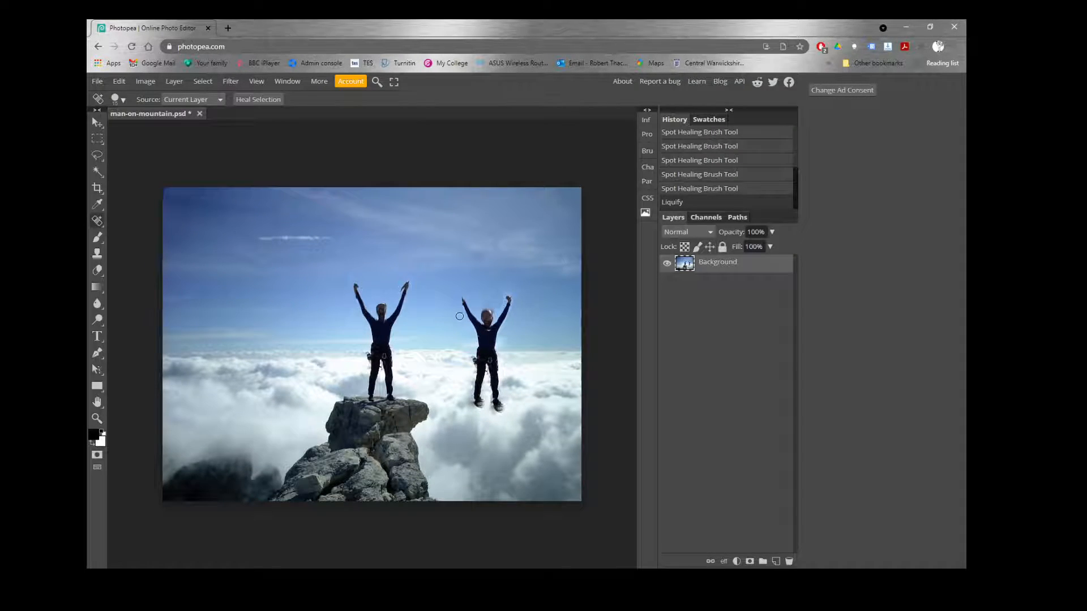
pyautogui.click(97, 82)
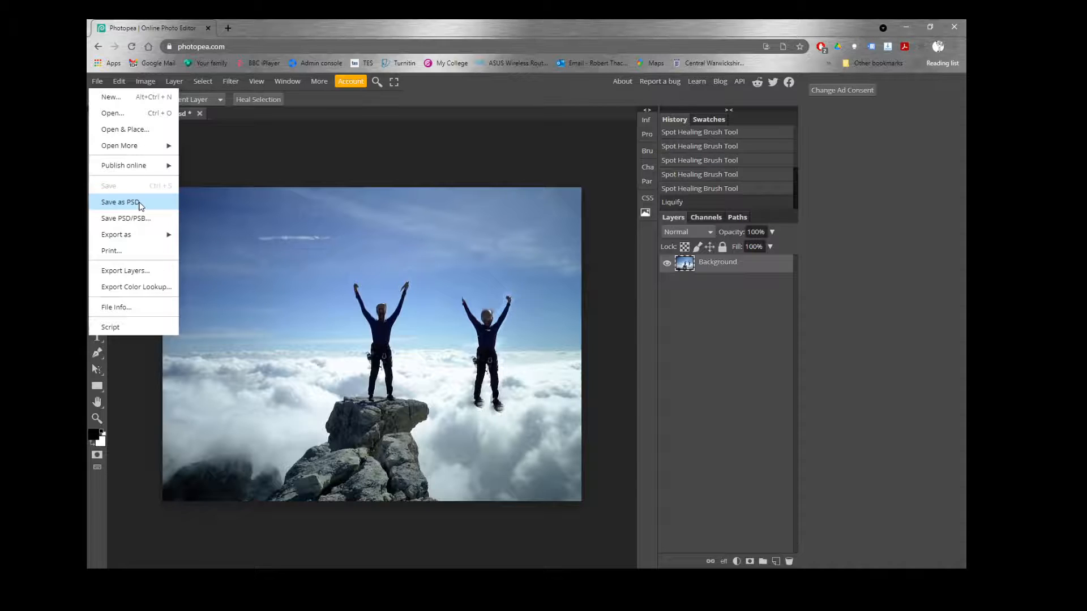
pyautogui.moveTo(130, 235)
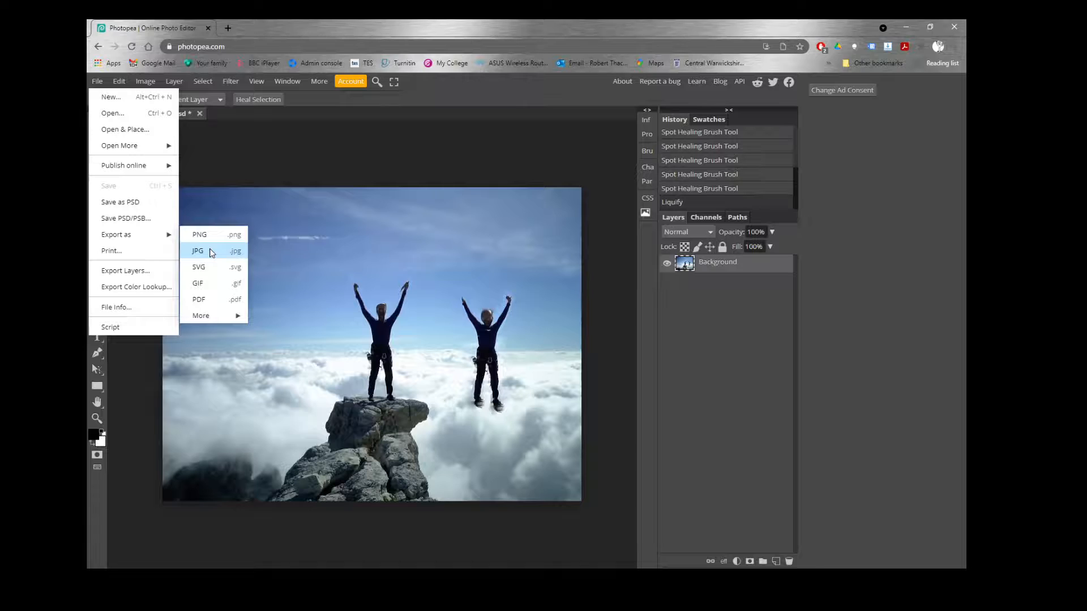
pyautogui.moveTo(208, 316)
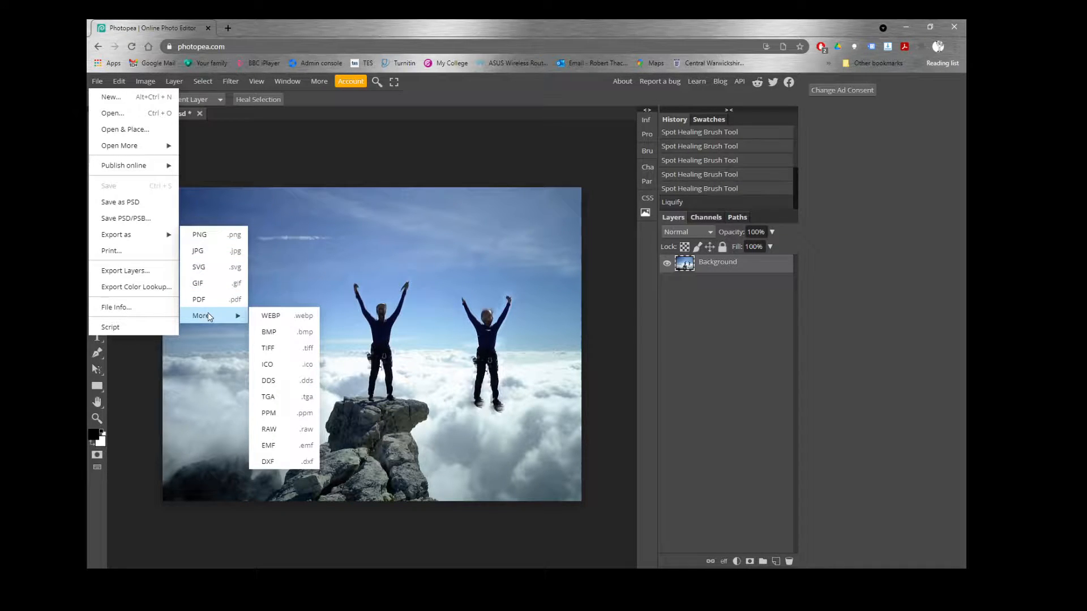
pyautogui.click(266, 137)
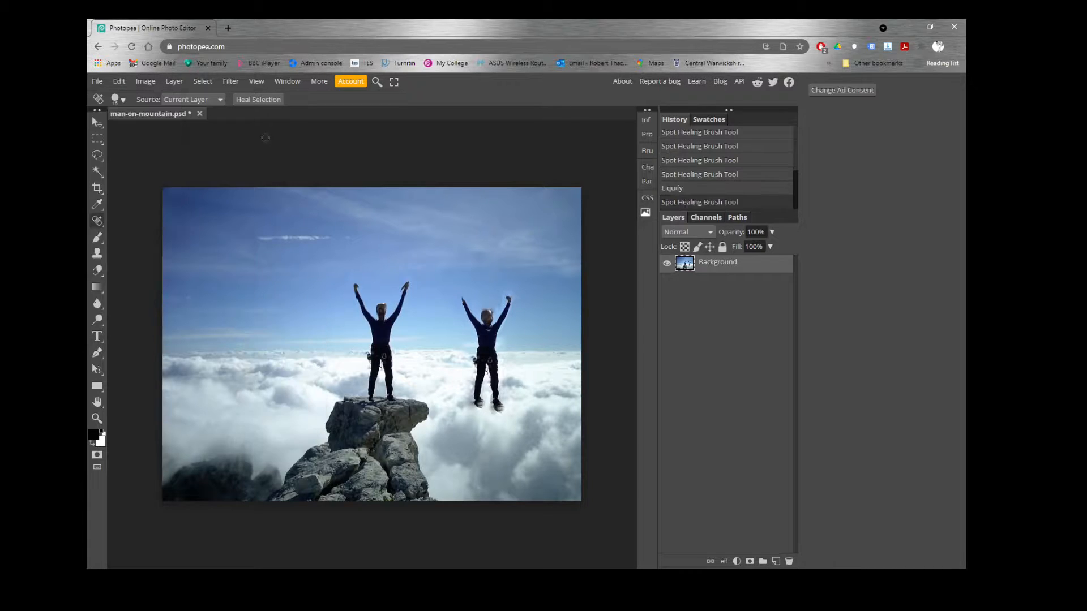